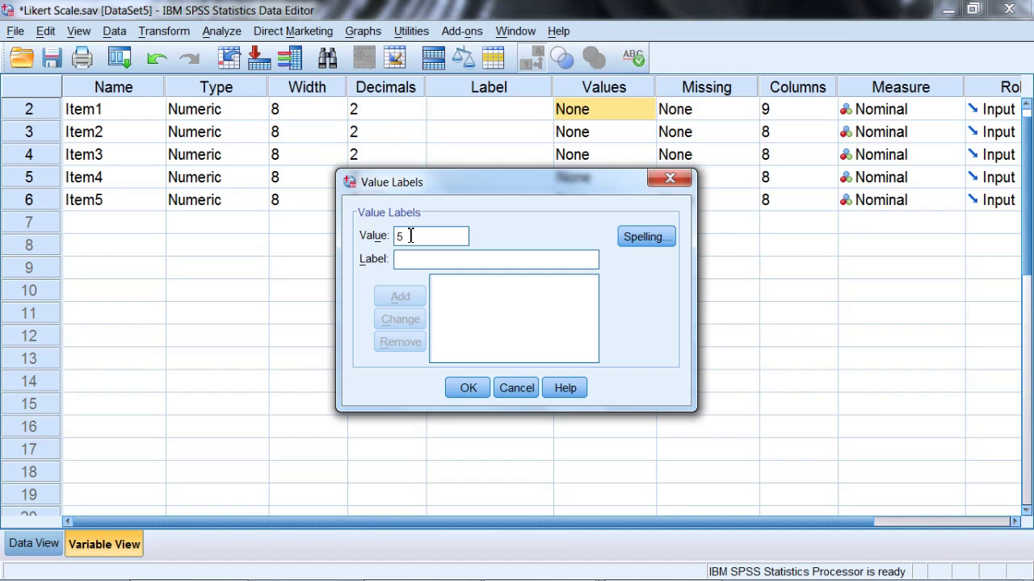
Add Item1 labels 5 'strongly agree', 4 'agree' and 3 'neither agree nor disagree'.
{"action": "type", "text": "st"}
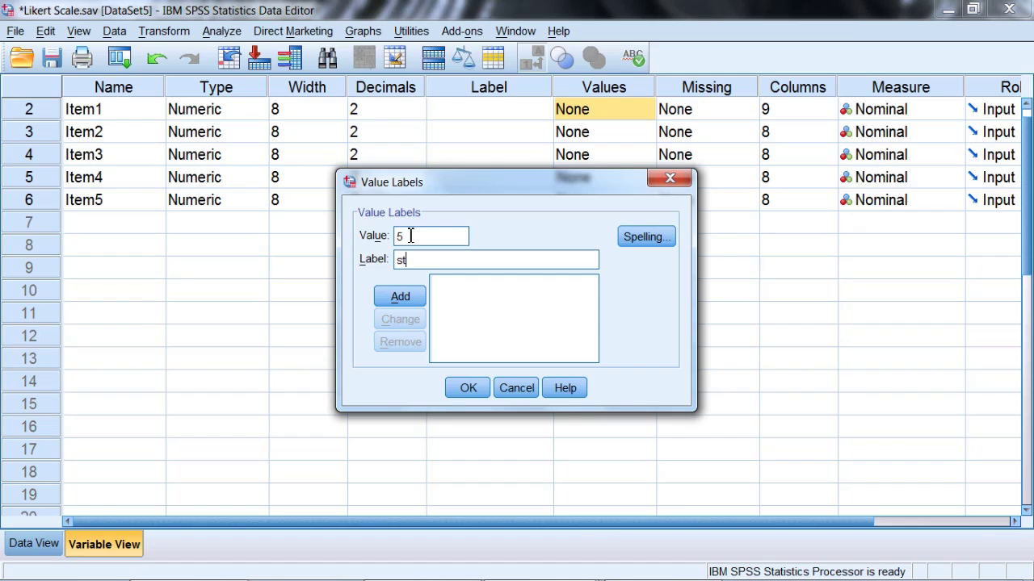
{"action": "type", "text": "rongly agree"}
{"action": "left_click", "coordinate": [404, 296]}
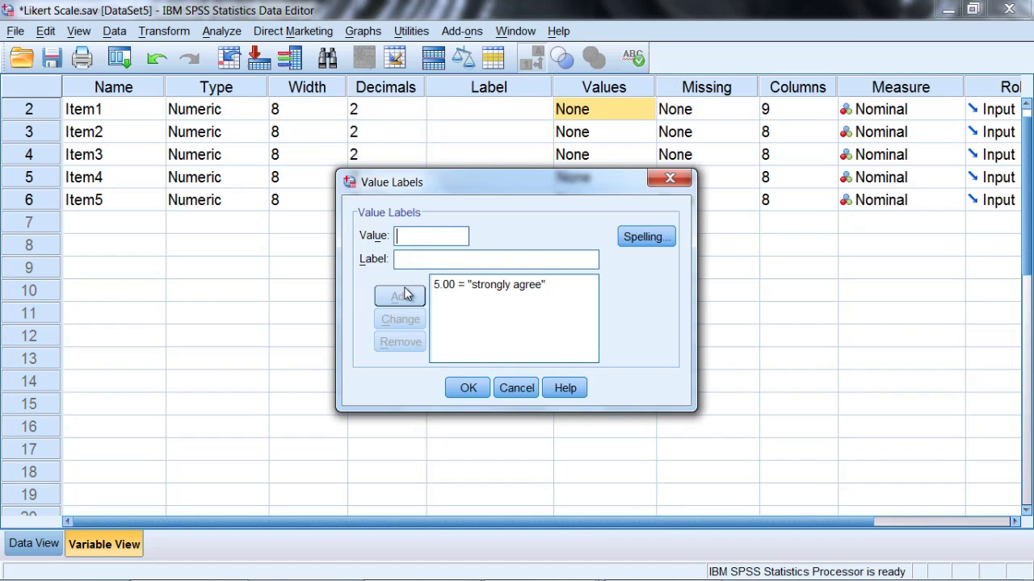
{"action": "type", "text": "4"}
{"action": "type", "text": "agree"}
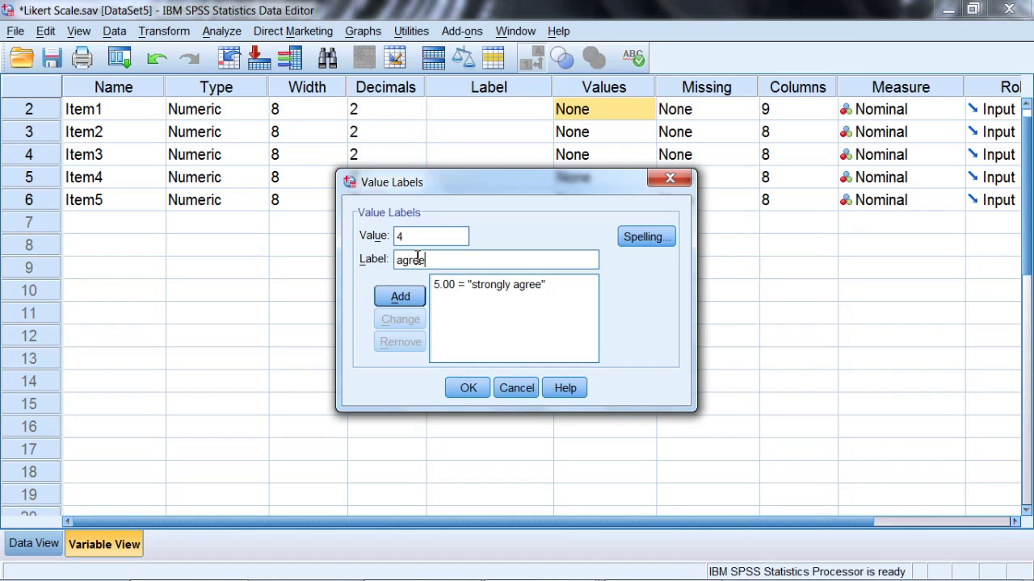
{"action": "left_click", "coordinate": [404, 296]}
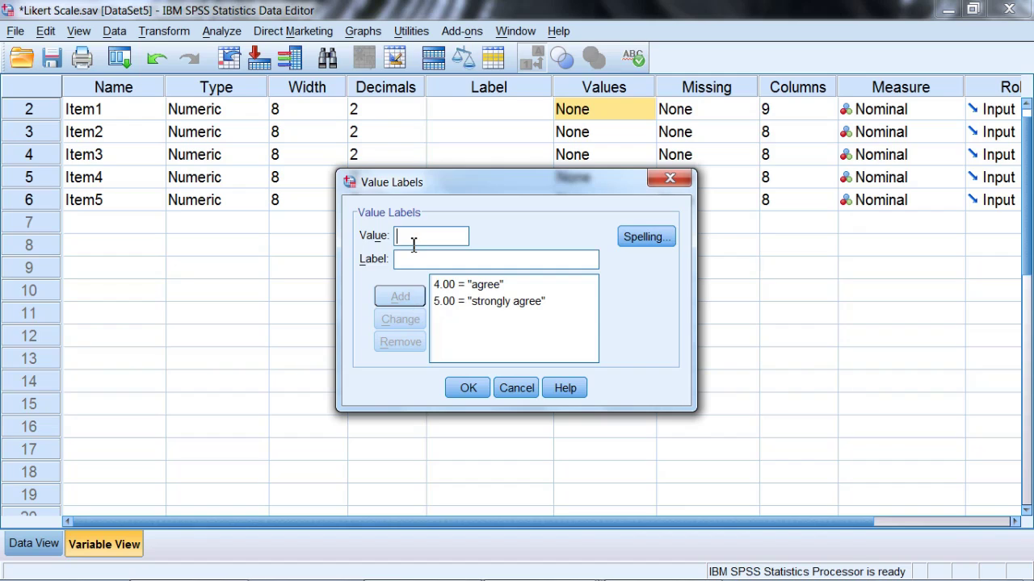
{"action": "type", "text": "3.00 = \""}
{"action": "type", "text": "neither a"}
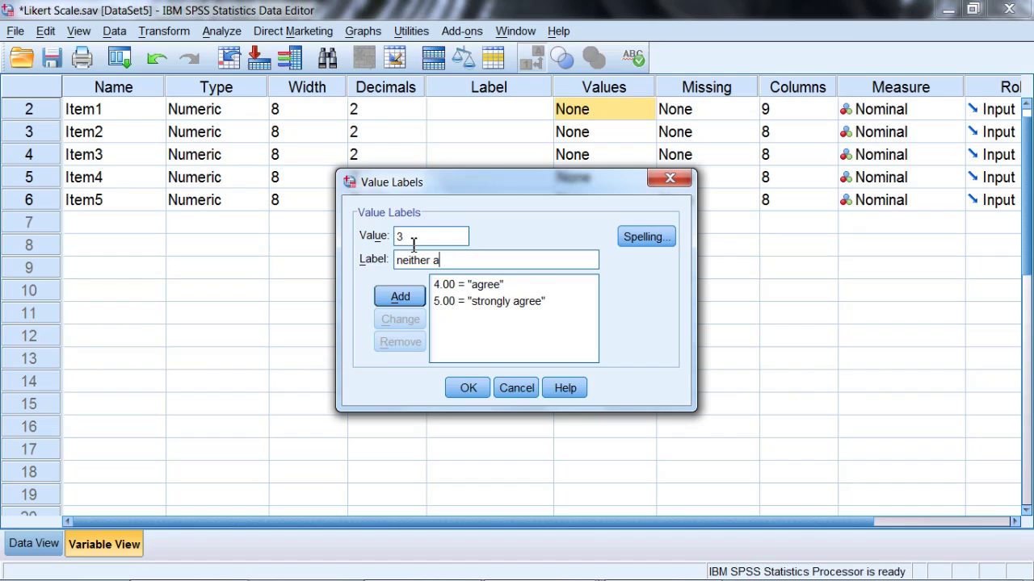
{"action": "type", "text": "gree nor disagree"}
{"action": "key", "text": "Return"}
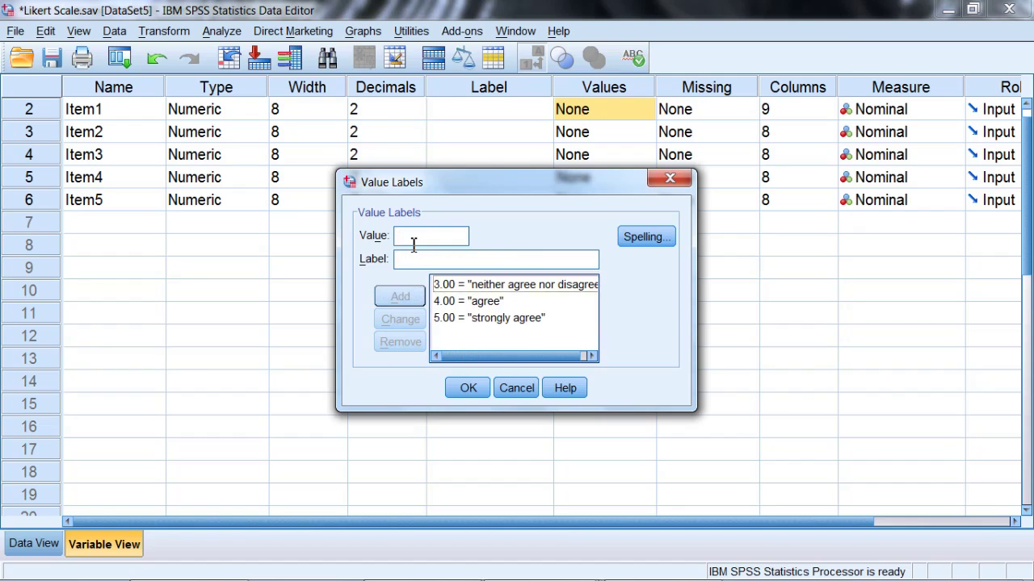
Add Item1 labels 2 'disagree' and 1 'strongly disagree'.
{"action": "type", "text": "2"}
{"action": "key", "text": "Tab"}
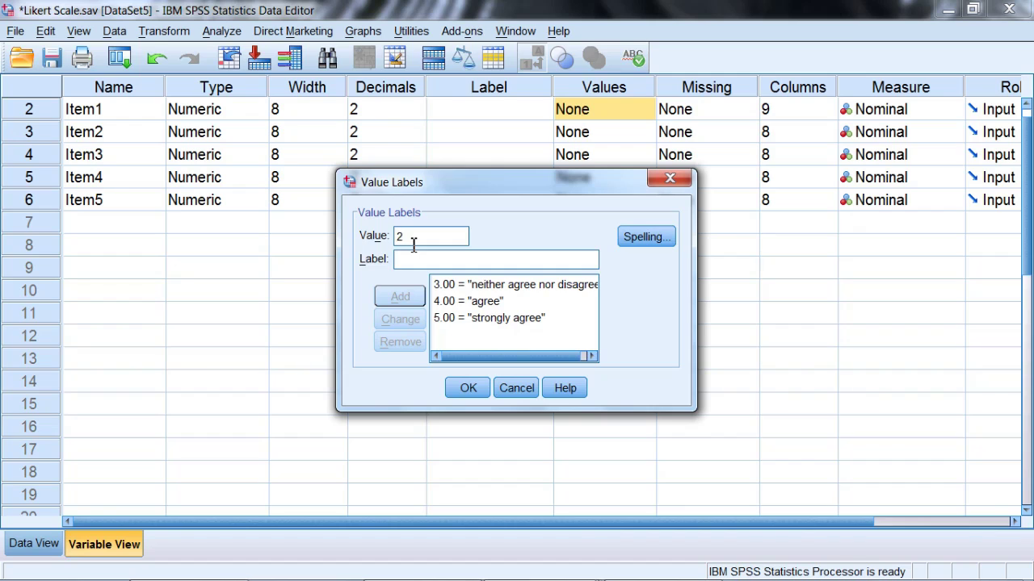
{"action": "type", "text": "disagree"}
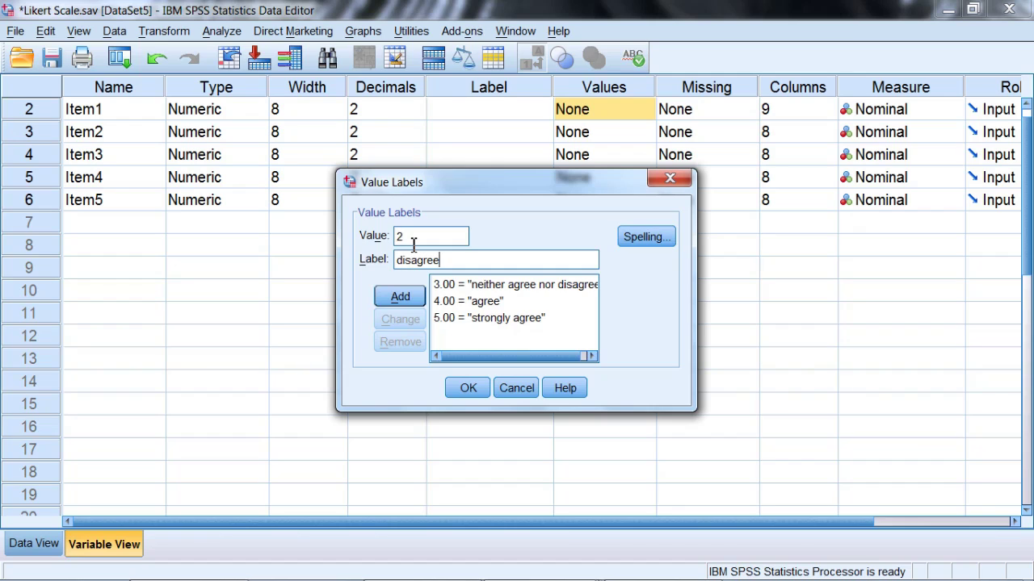
{"action": "key", "text": "Return"}
{"action": "type", "text": "1"}
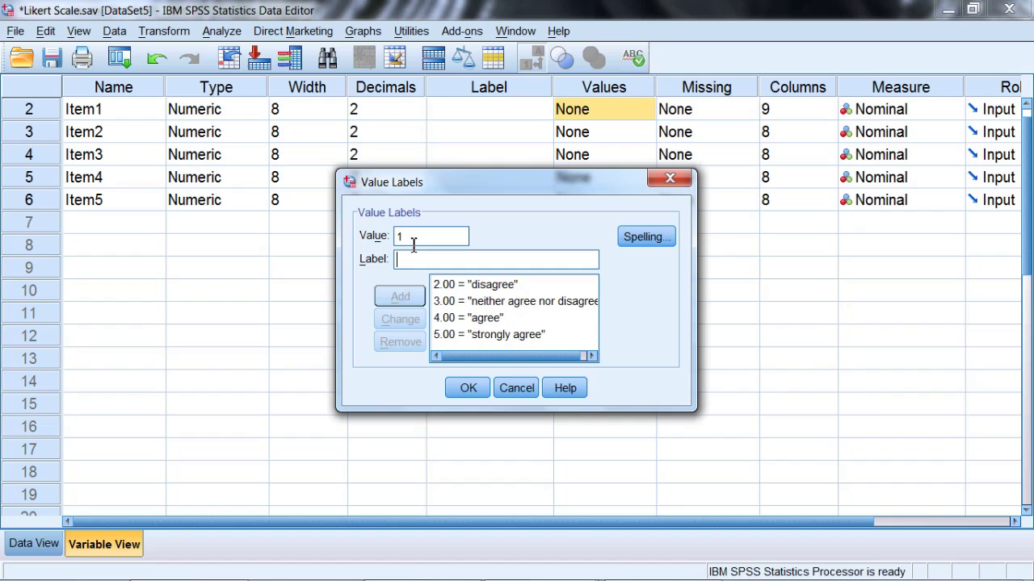
{"action": "key", "text": "Tab"}
{"action": "type", "text": "strongly"}
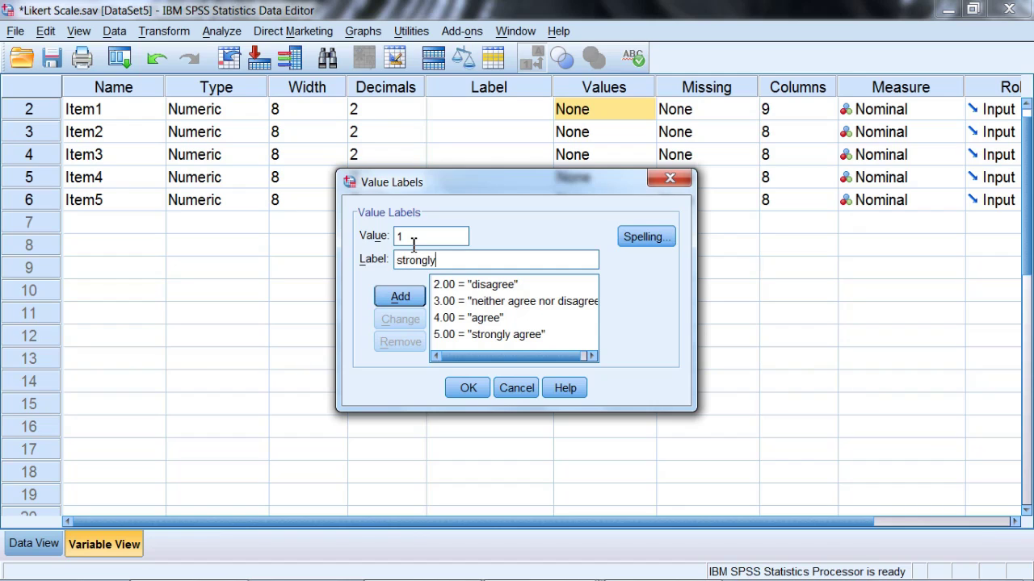
{"action": "type", "text": " disagree"}
{"action": "left_click", "coordinate": [402, 299]}
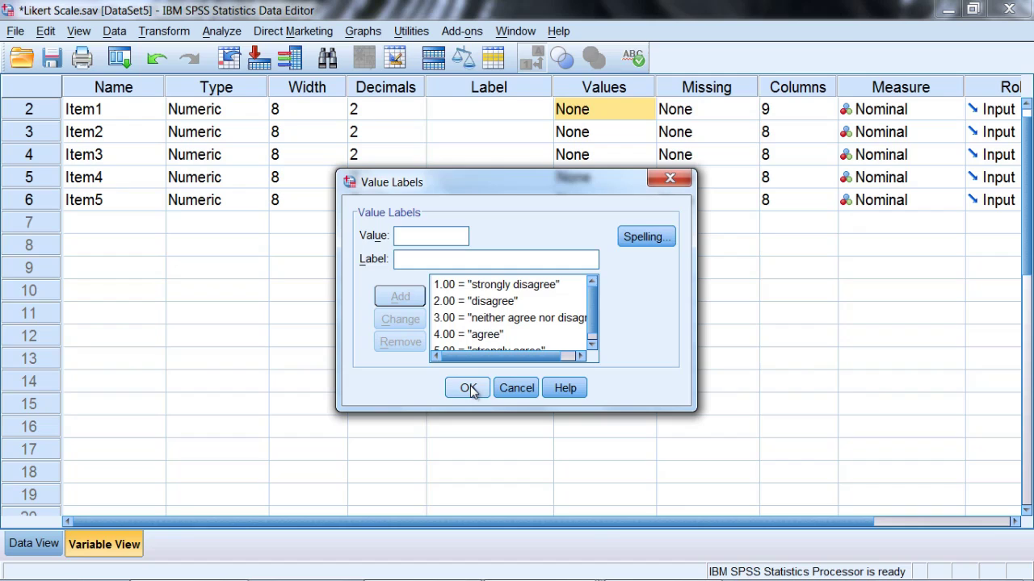
Review the five agreement labels and confirm the Value Labels dialog with OK.
{"action": "mouse_move", "coordinate": [590, 297]}
{"action": "left_mouse_down"}
{"action": "mouse_move", "coordinate": [590, 306]}
{"action": "mouse_move", "coordinate": [590, 296]}
{"action": "left_mouse_up"}
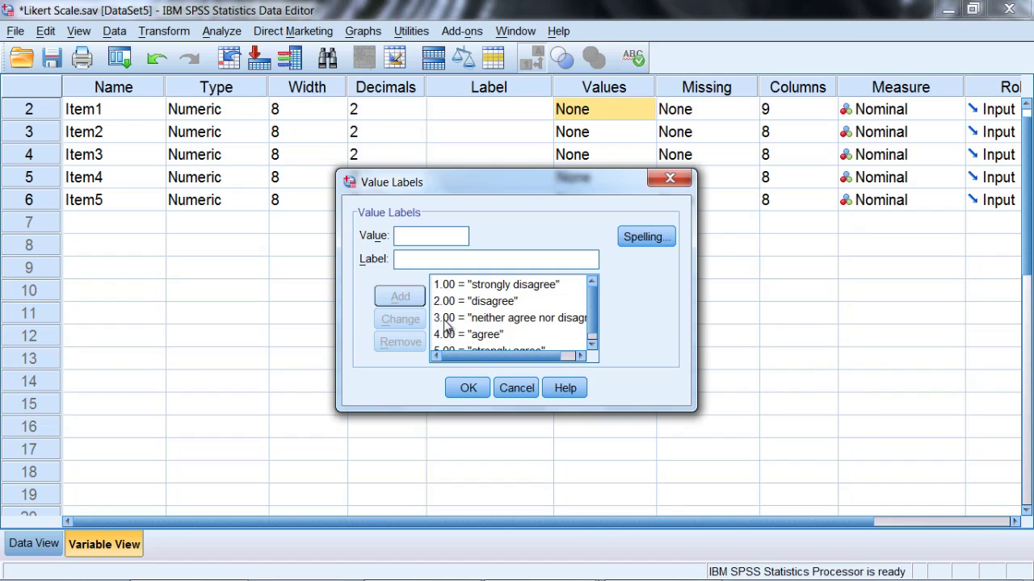
{"action": "scroll", "coordinate": [592, 318], "scroll_direction": "down", "scroll_amount": 1}
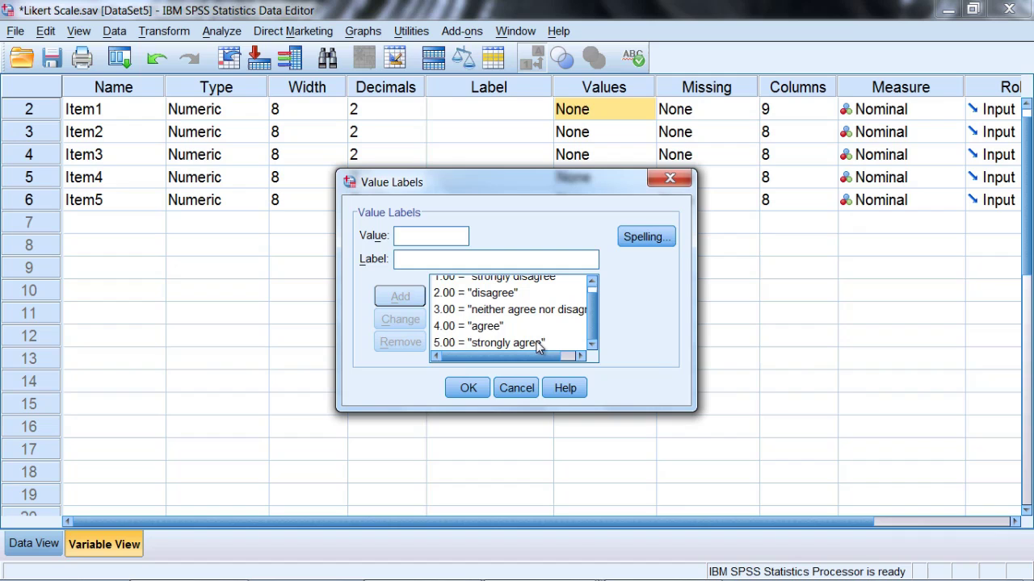
{"action": "left_click", "coordinate": [472, 388]}
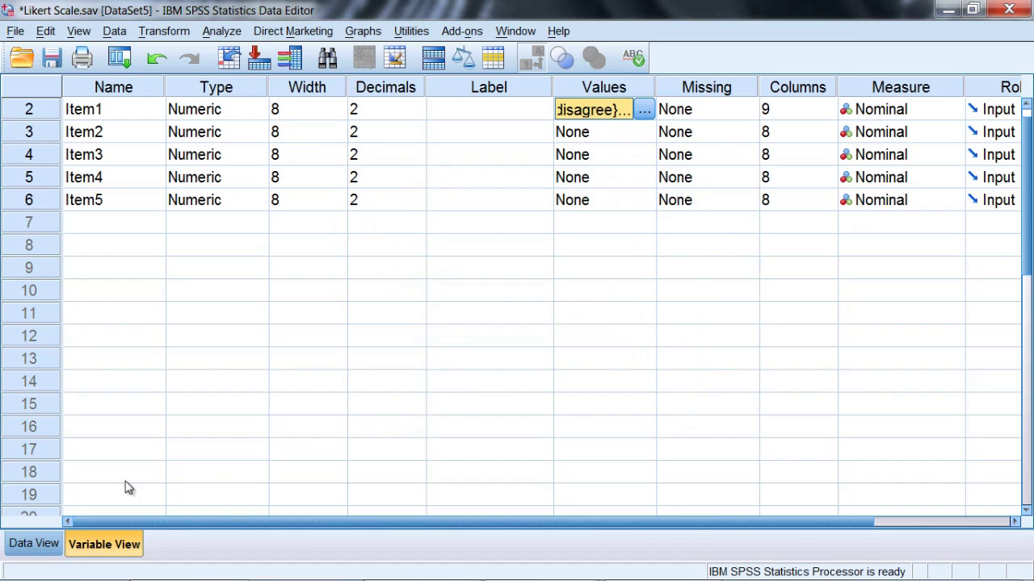
In Data View, widen the Item1 column so labels like 'strongly disagree' show fully.
{"action": "left_click", "coordinate": [37, 546]}
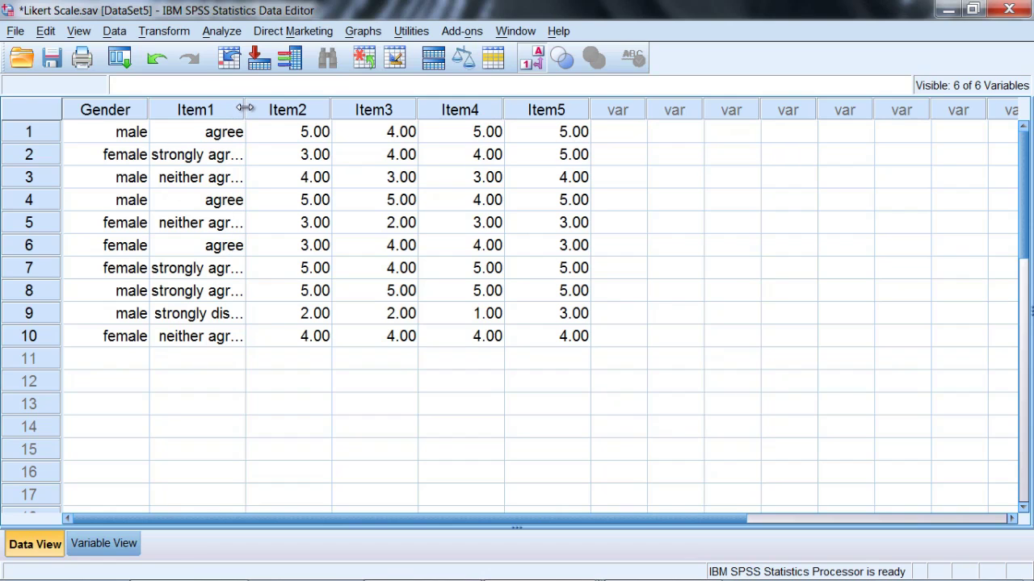
{"action": "left_click_drag", "start_coordinate": [245, 108], "coordinate": [362, 108]}
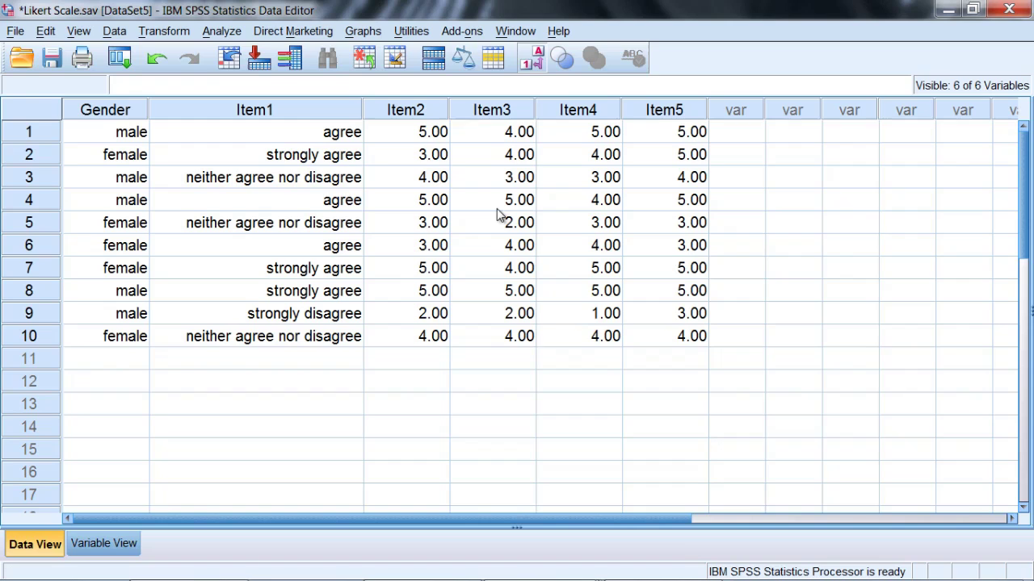
Return to Variable View and select Item1's Values cell.
{"action": "left_click", "coordinate": [105, 545]}
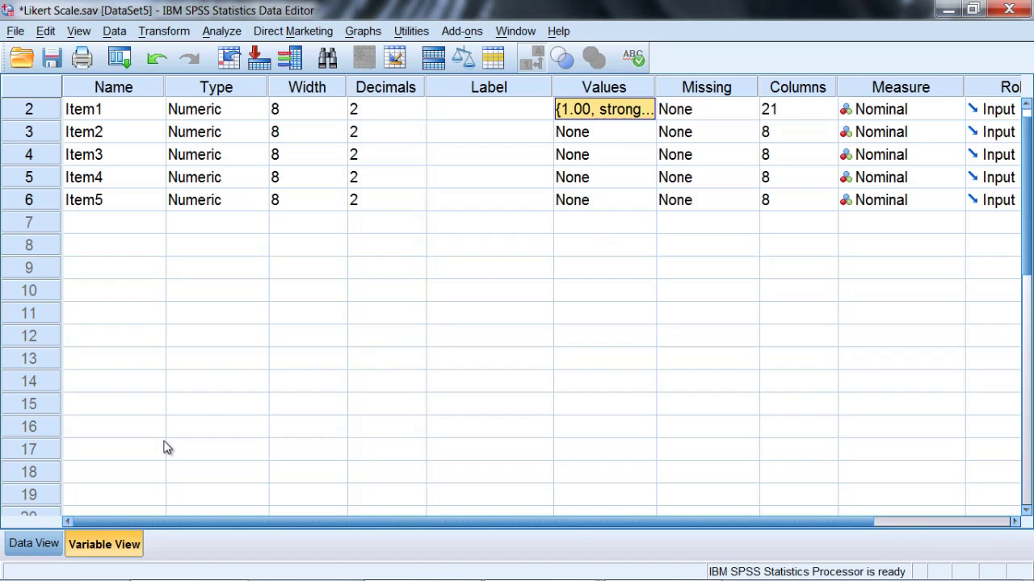
{"action": "left_click", "coordinate": [36, 545]}
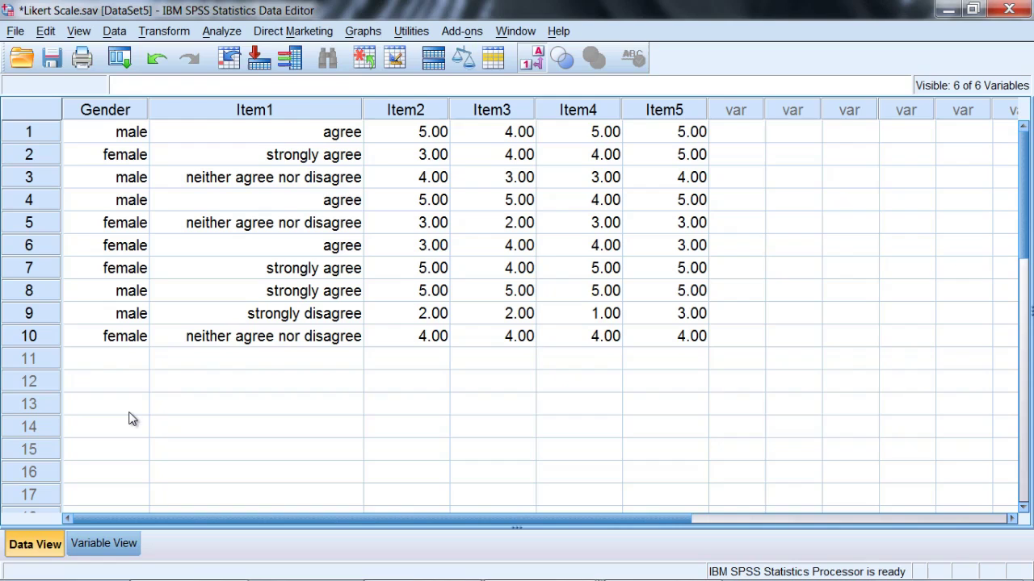
{"action": "left_click", "coordinate": [96, 545]}
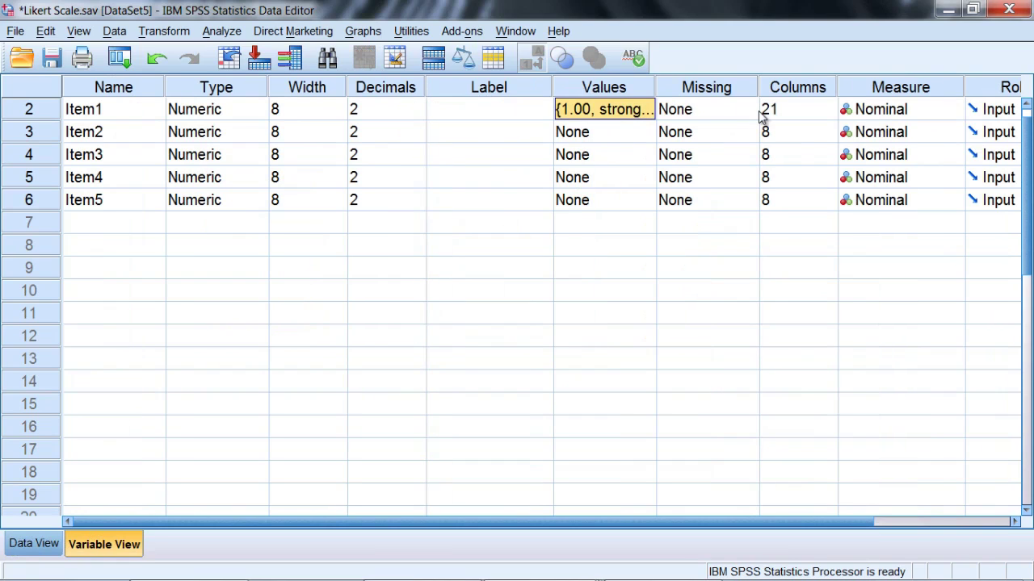
{"action": "left_click", "coordinate": [610, 116]}
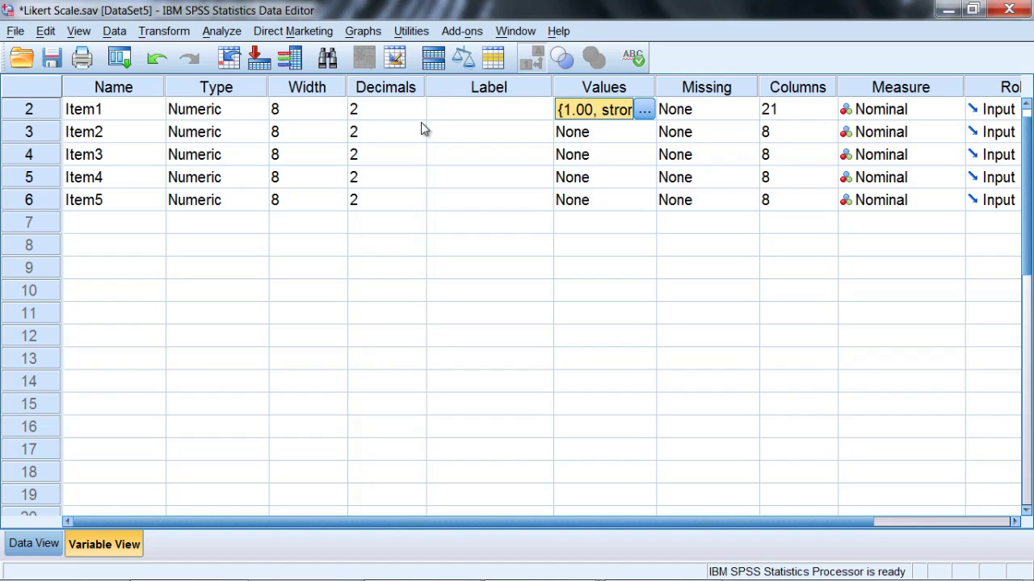
Copy Item1's value labels and paste them into the Values cells of Item2–Item5.
{"action": "right_click", "coordinate": [589, 111]}
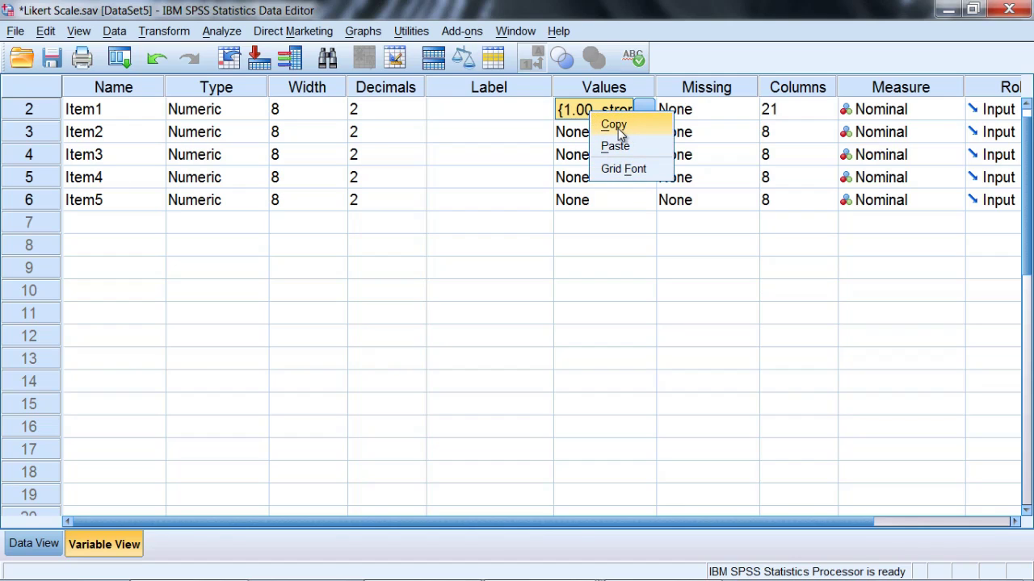
{"action": "left_click", "coordinate": [618, 127]}
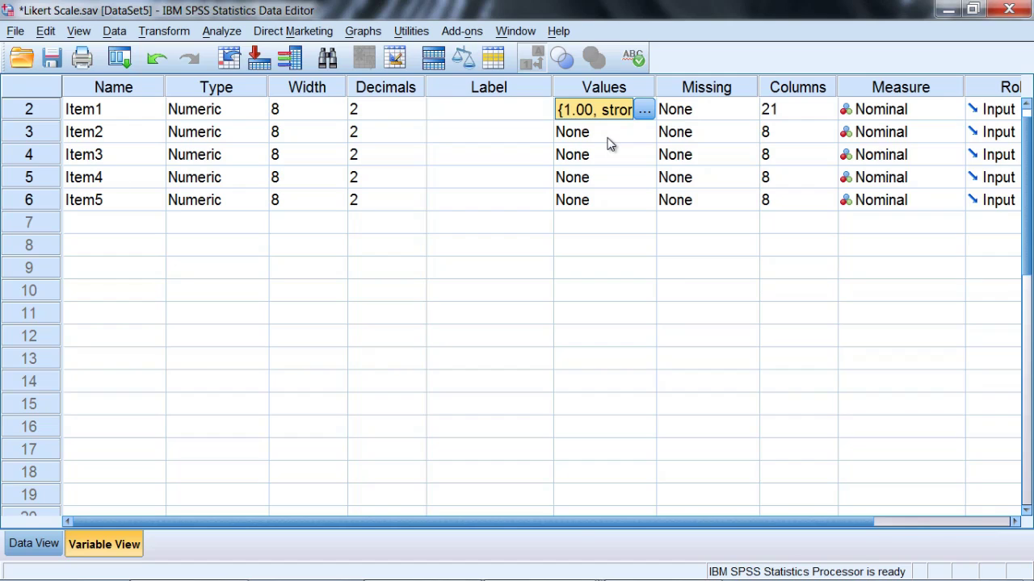
{"action": "left_click_drag", "start_coordinate": [609, 135], "coordinate": [611, 199]}
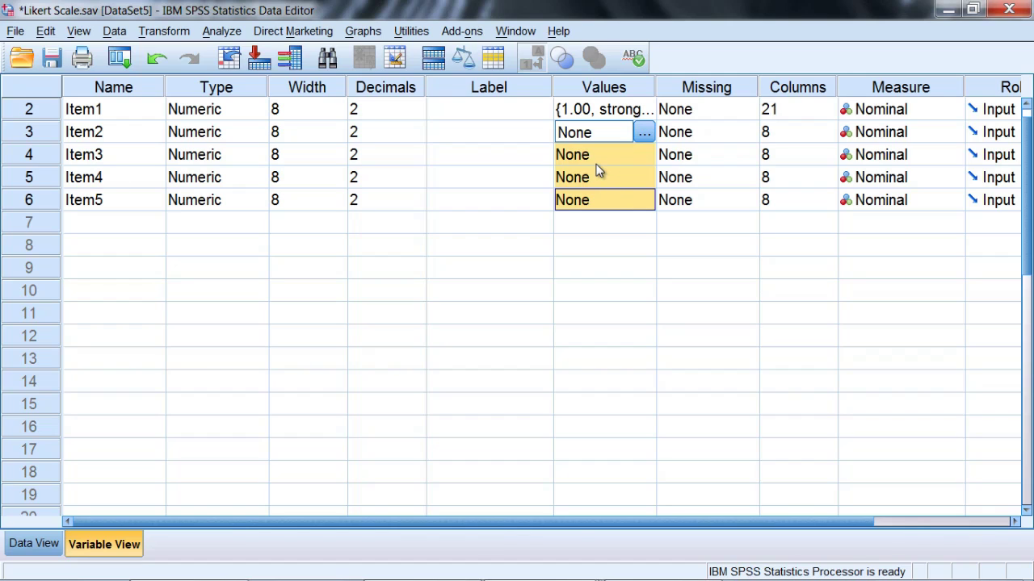
{"action": "right_click", "coordinate": [598, 171]}
{"action": "left_click", "coordinate": [620, 198]}
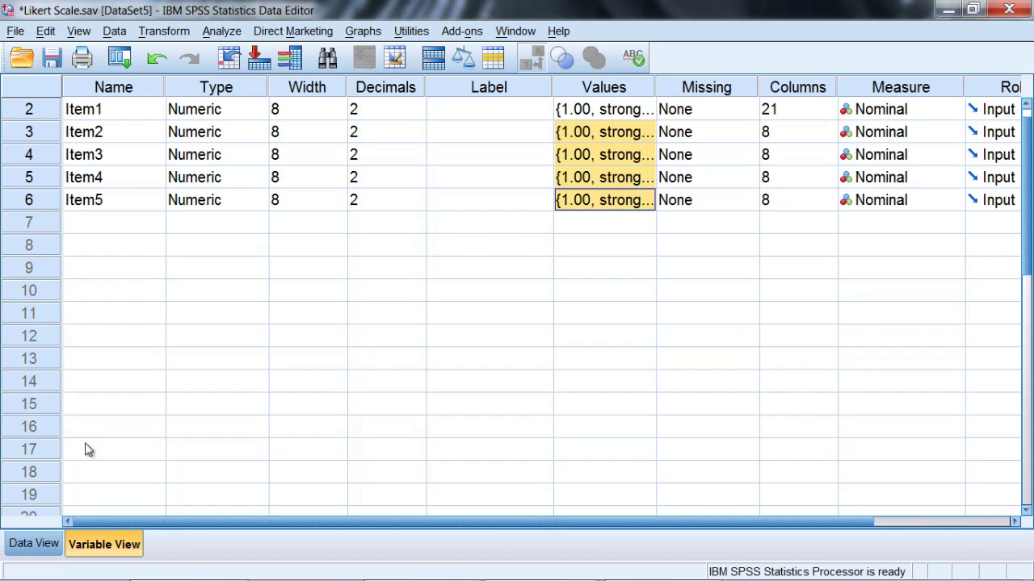
In Data View, widen the Item2 and Item3 columns to show full agreement labels.
{"action": "left_click", "coordinate": [34, 545]}
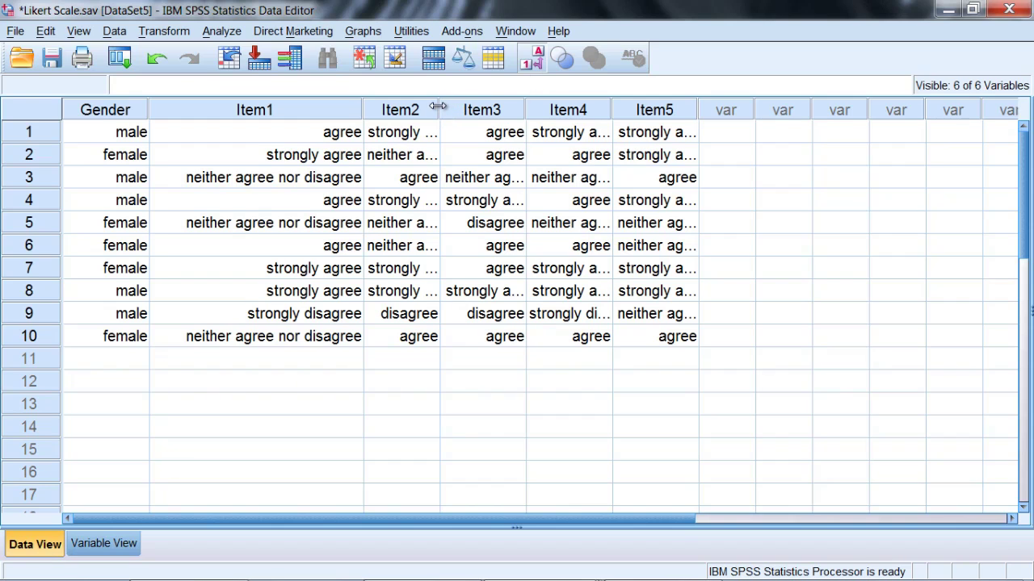
{"action": "left_click_drag", "start_coordinate": [440, 109], "coordinate": [498, 109]}
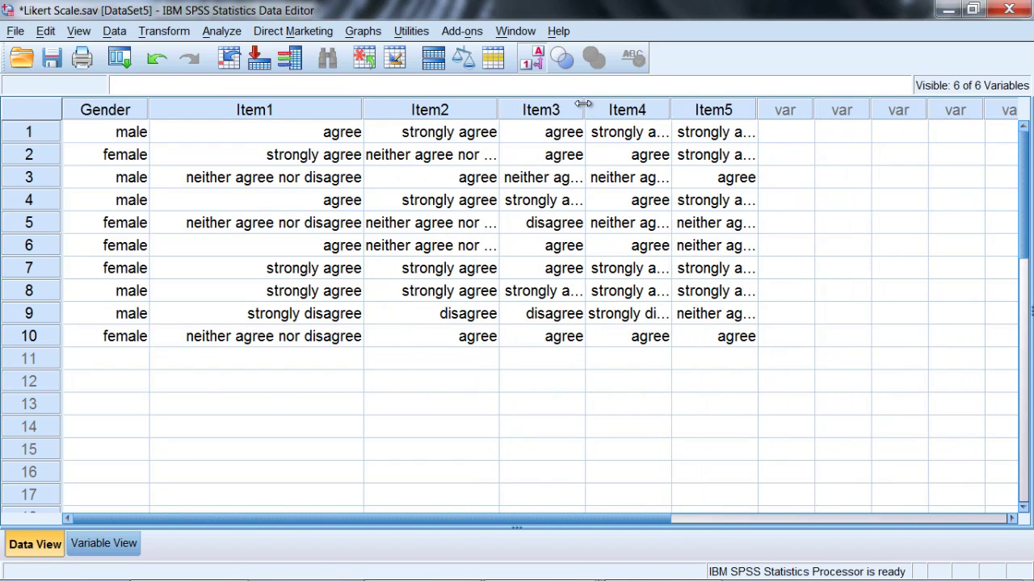
{"action": "left_click_drag", "start_coordinate": [583, 108], "coordinate": [674, 108]}
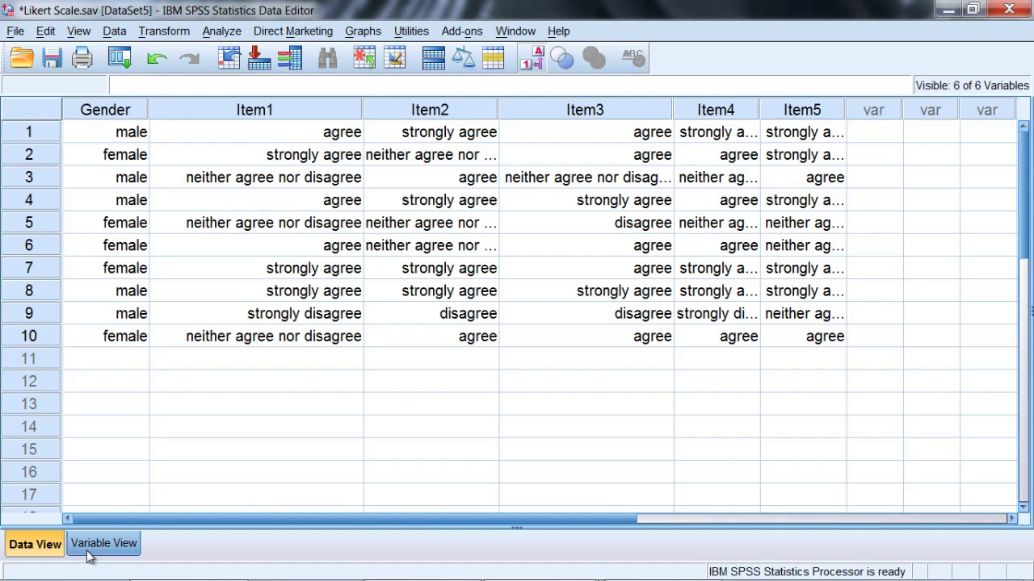
Toggle value labels off to show numeric codes, then narrow the Item1–Item3 columns.
{"action": "left_click", "coordinate": [531, 63]}
{"action": "left_click_drag", "start_coordinate": [361, 114], "coordinate": [235, 130]}
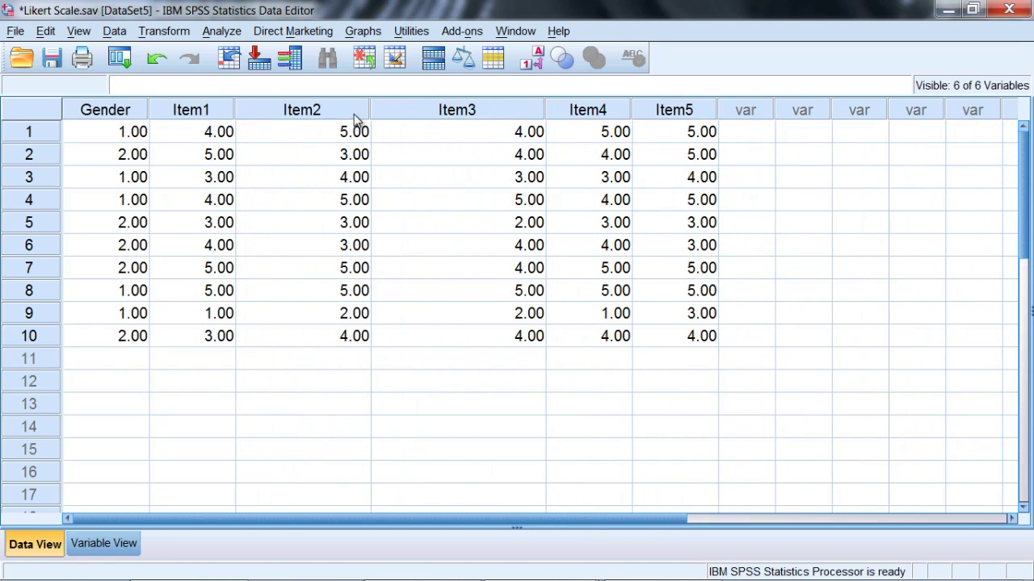
{"action": "left_click_drag", "start_coordinate": [372, 109], "coordinate": [303, 111]}
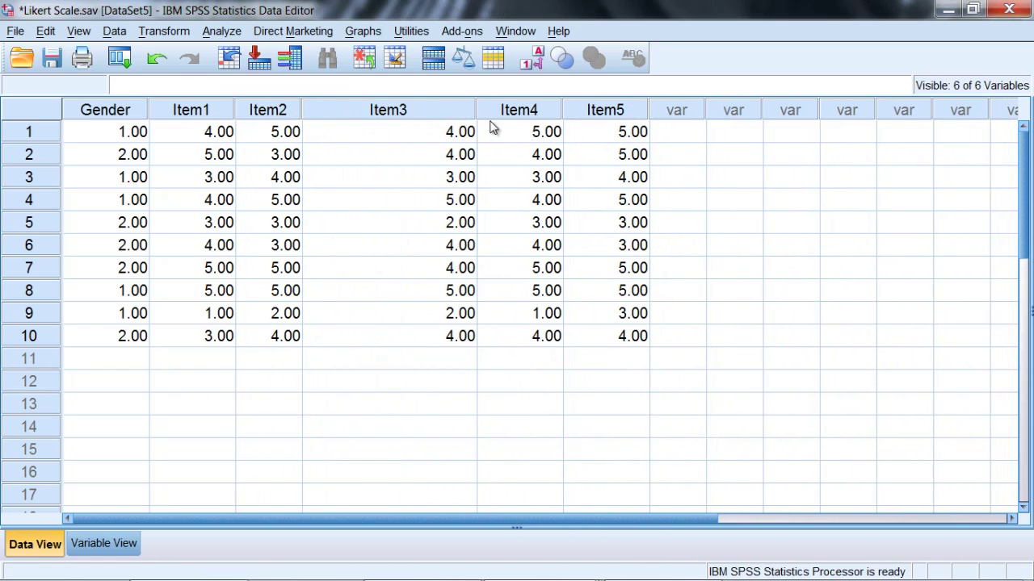
{"action": "left_click_drag", "start_coordinate": [475, 108], "coordinate": [376, 114]}
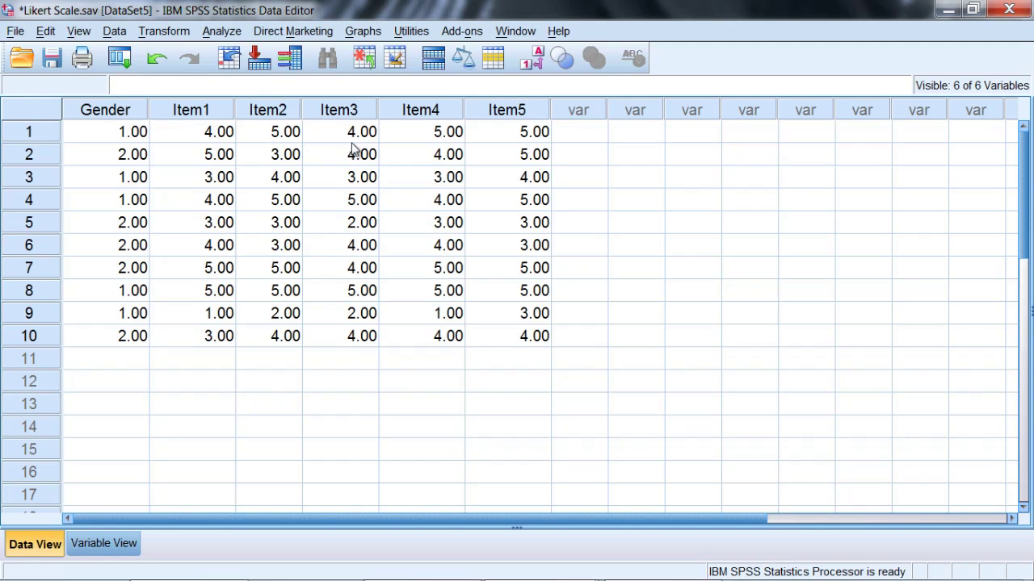
{"action": "left_click", "coordinate": [576, 114]}
{"action": "left_click_drag", "start_coordinate": [579, 132], "coordinate": [574, 178]}
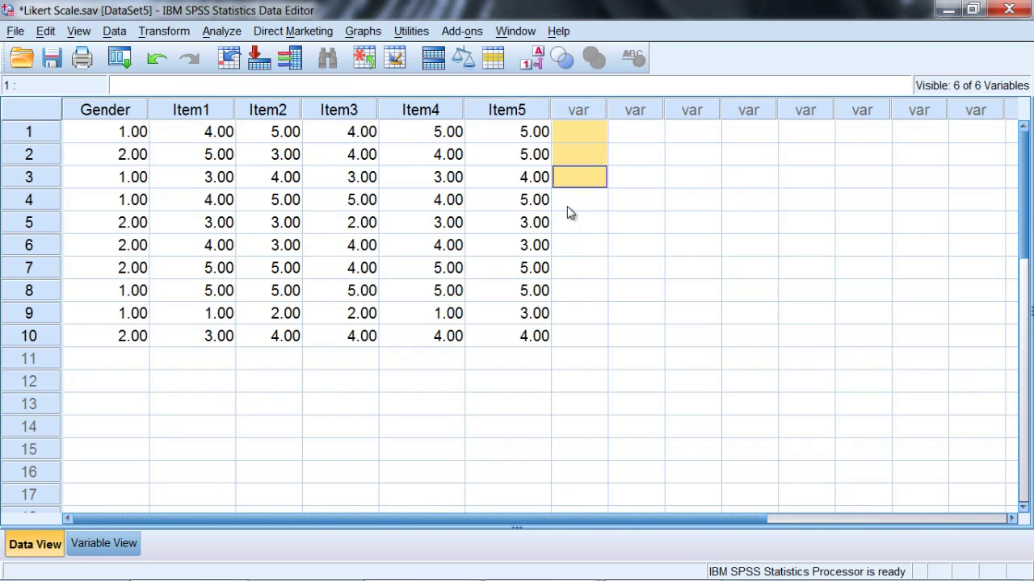
{"action": "left_click_drag", "start_coordinate": [567, 212], "coordinate": [569, 338]}
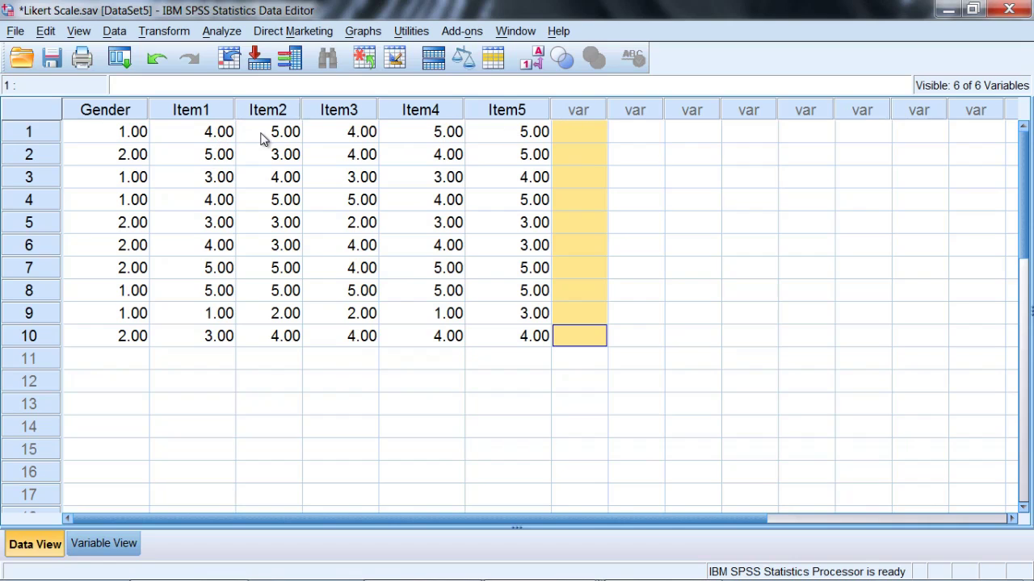
{"action": "left_click", "coordinate": [557, 130]}
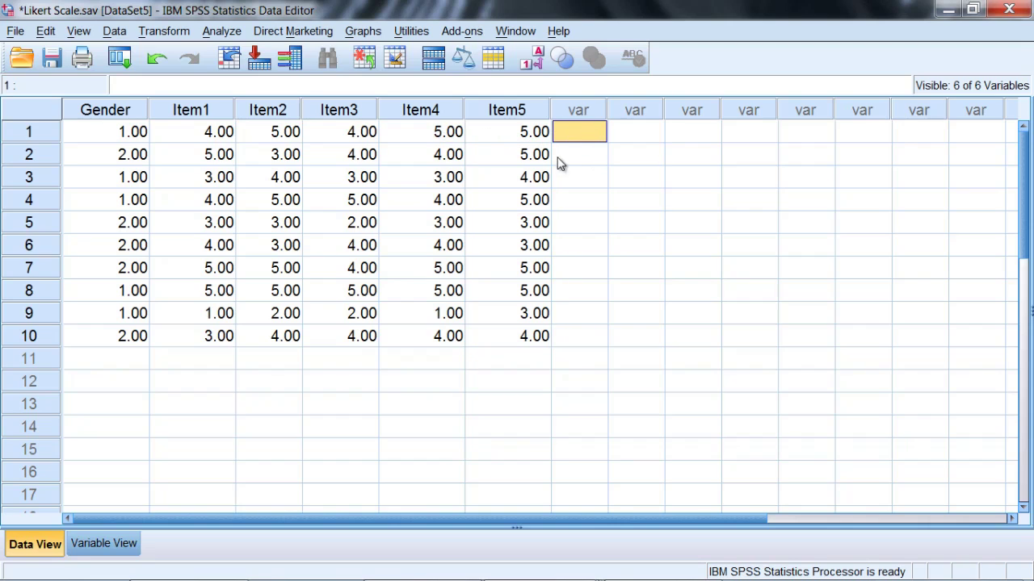
{"action": "left_click", "coordinate": [575, 158]}
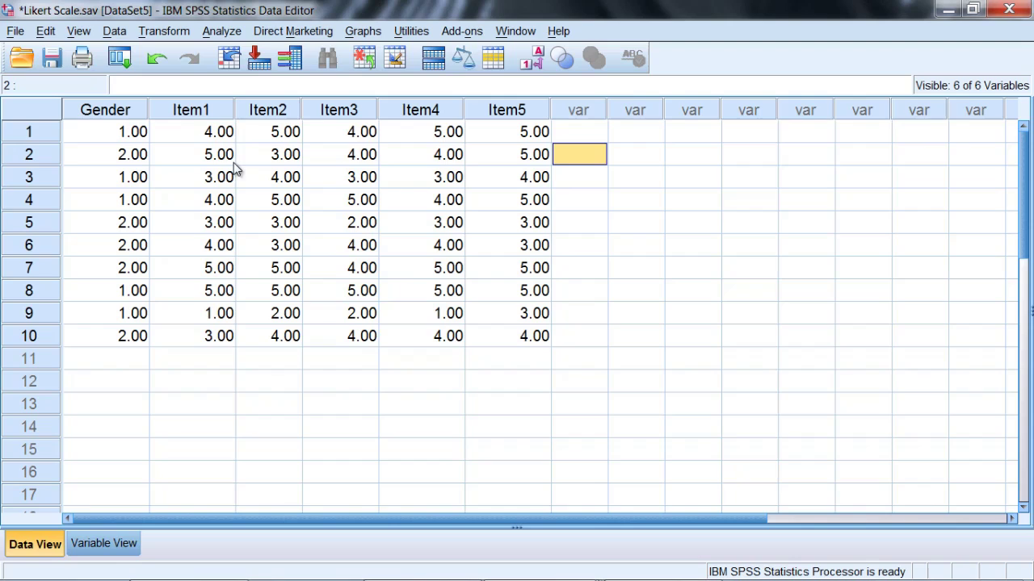